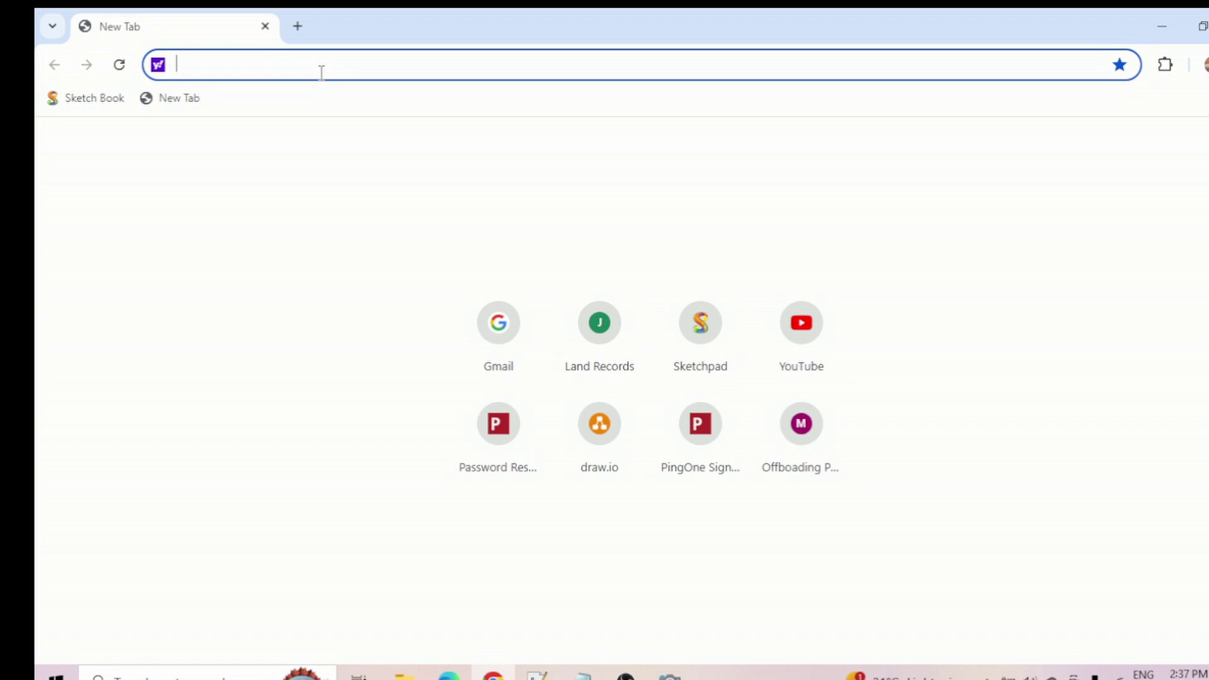
pyautogui.write('https://www.pingidentity.com/en/account/sign-on.html')
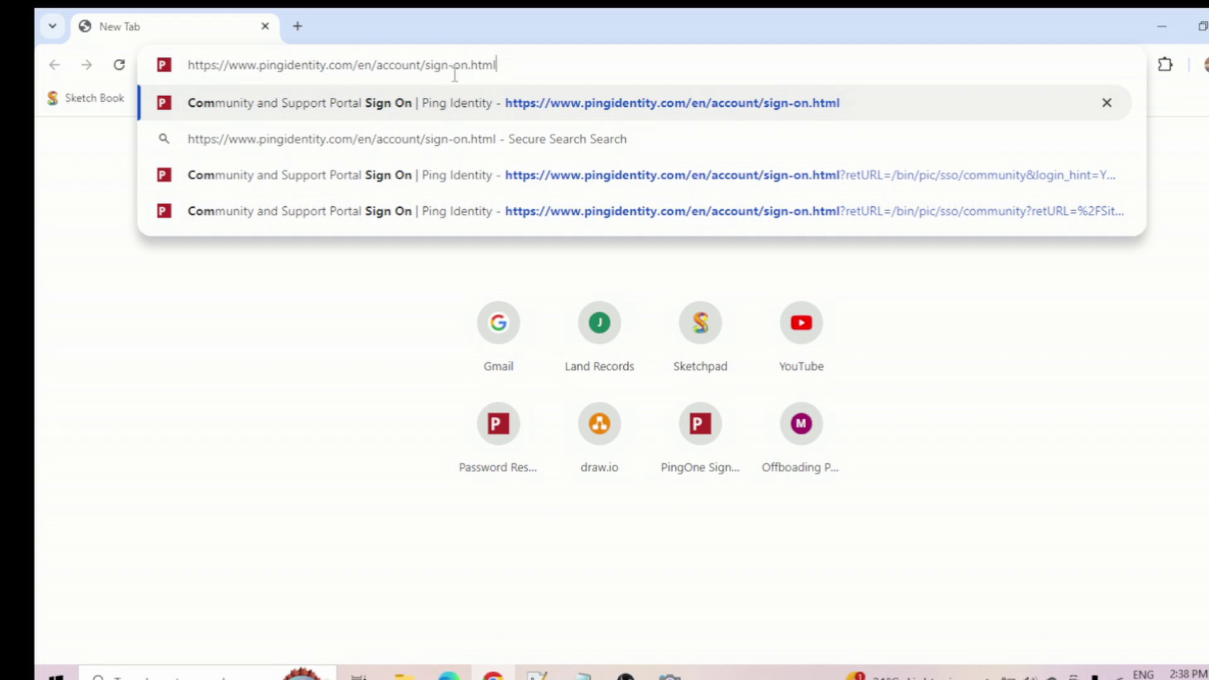
# - Load the Ping Identity Community & Support Portal sign-on page
pyautogui.press('Return')
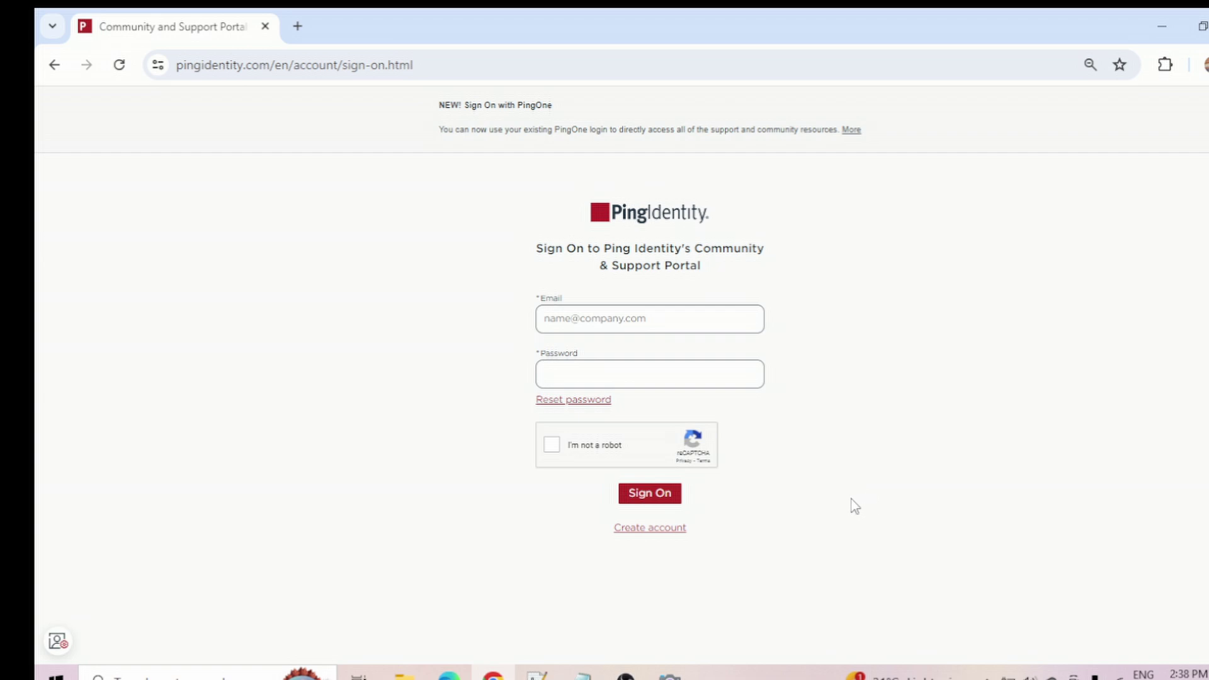
# - Enter the account e-mail and password, pass the reCAPTCHA check, and submit the sign-on form
pyautogui.click(651, 320)
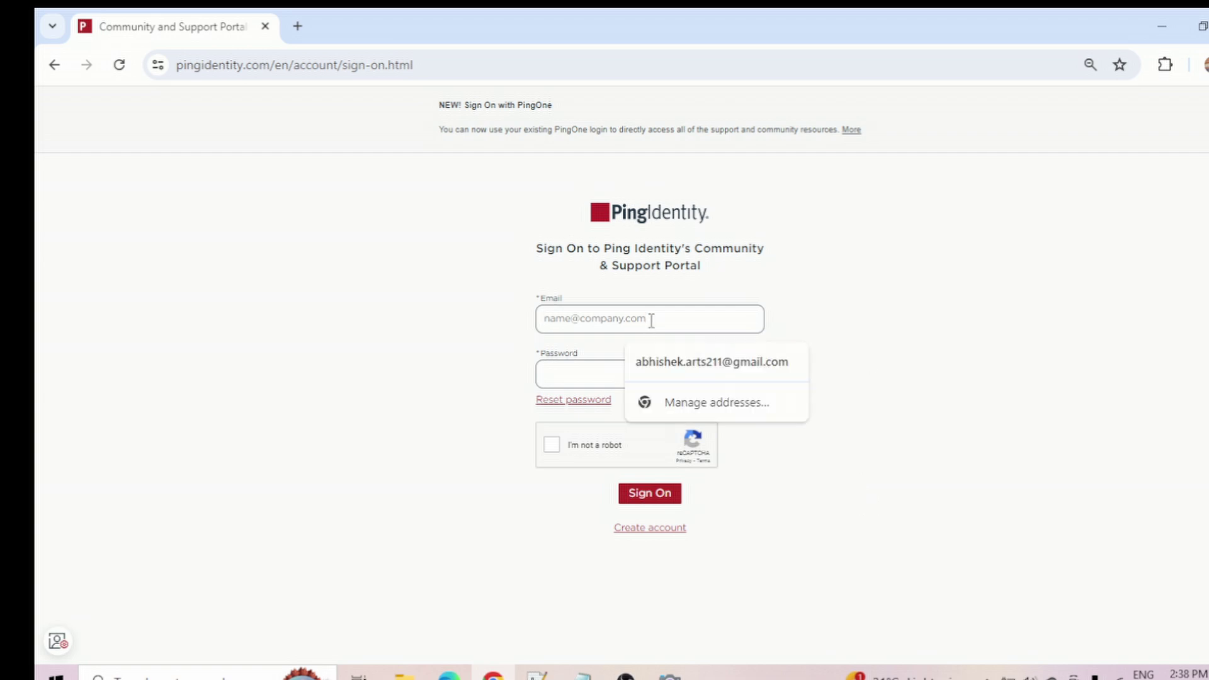
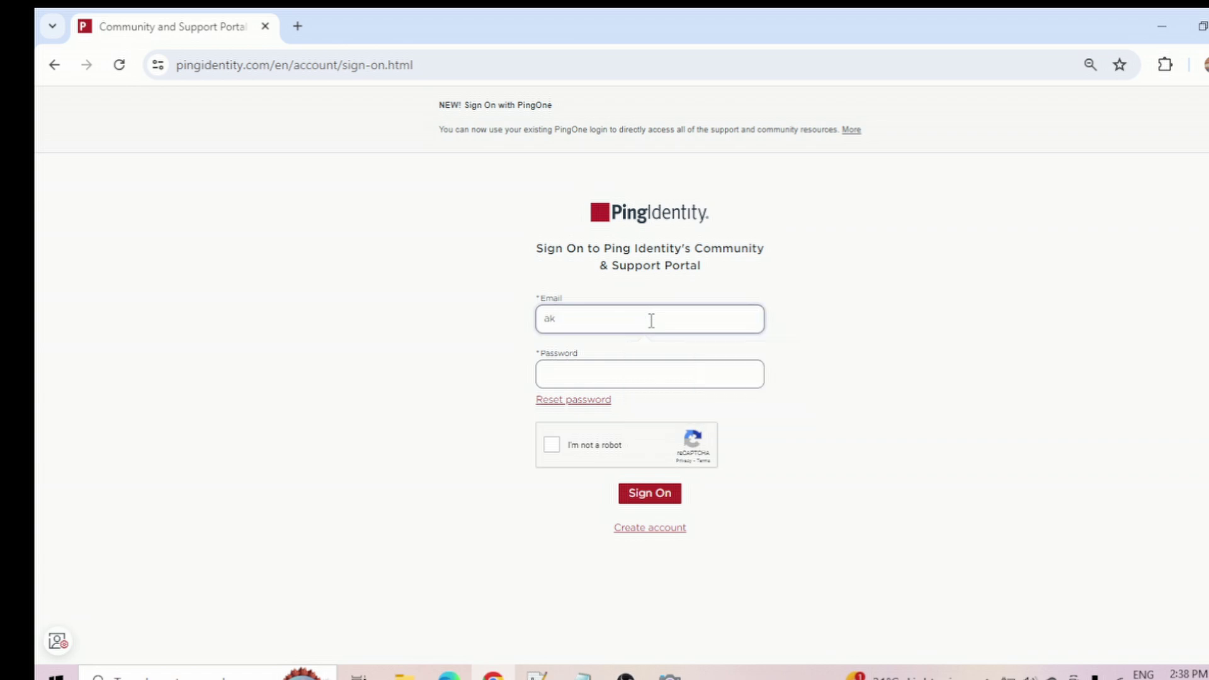
pyautogui.press('Tab')
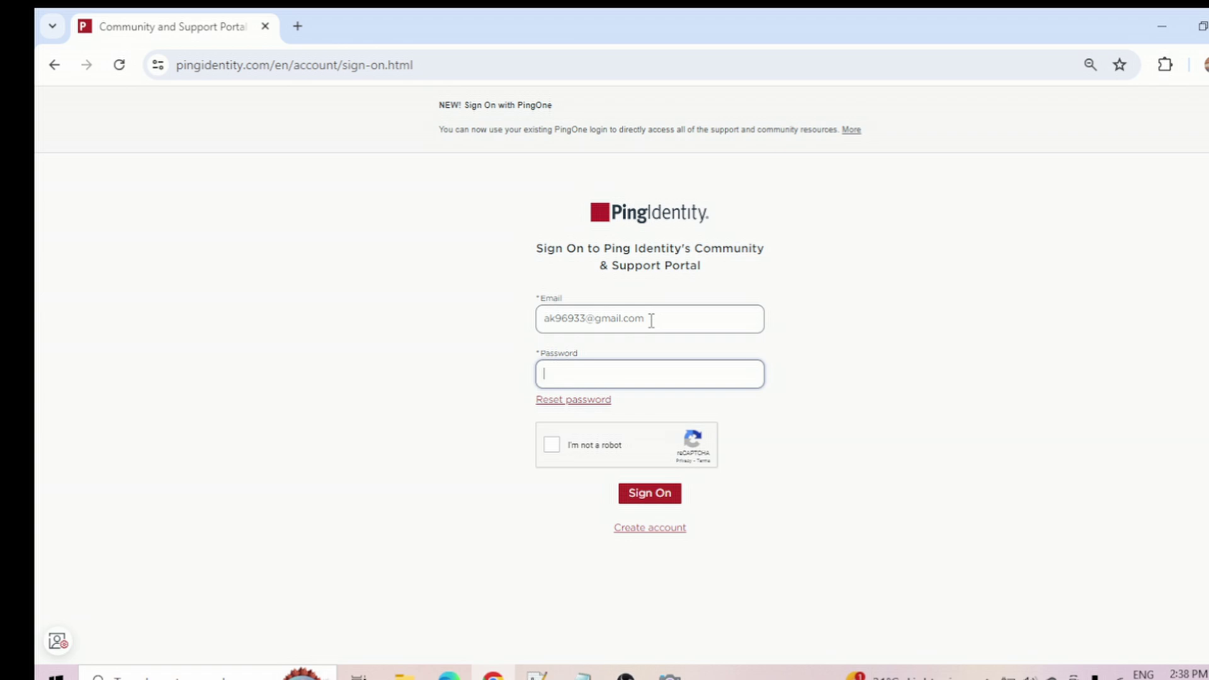
pyautogui.write('•••••••••••••••')
pyautogui.click(551, 446)
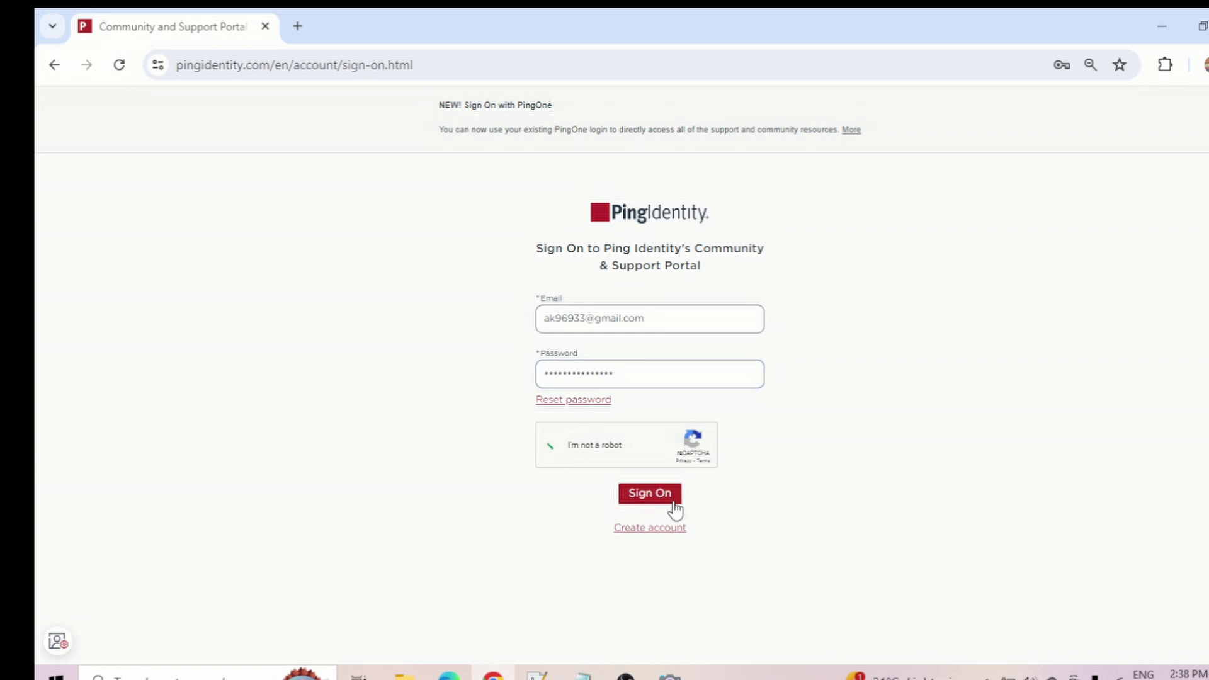
pyautogui.click(649, 494)
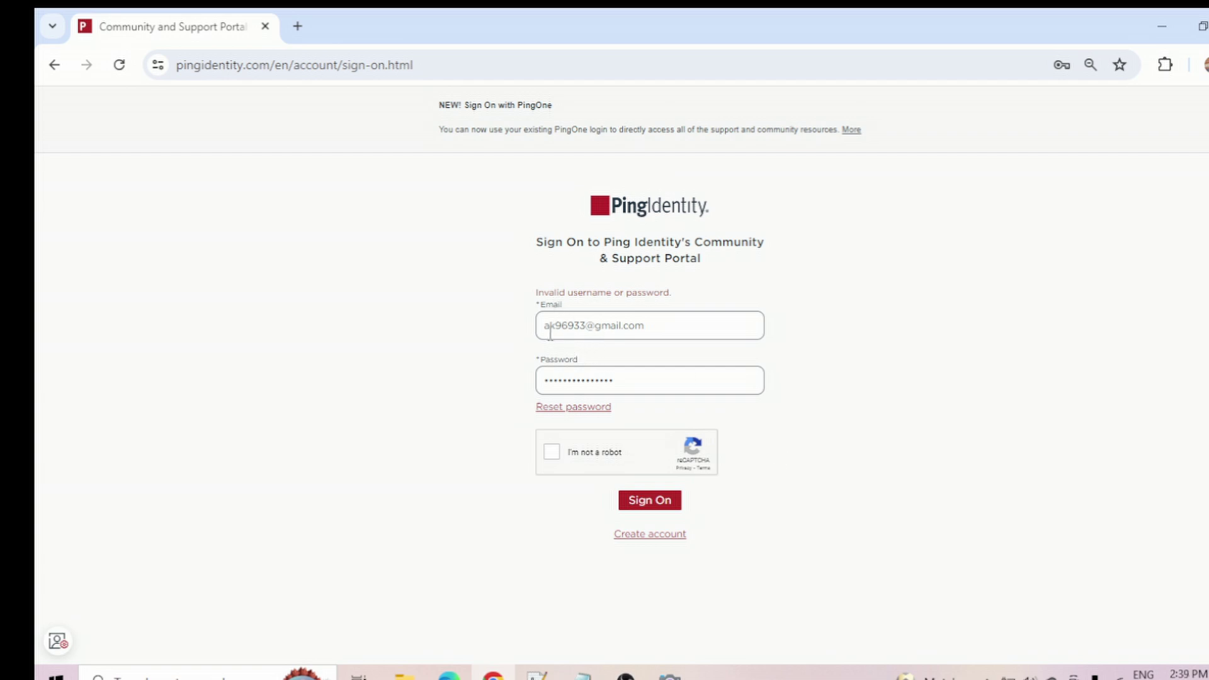
# - Replace the rejected password with the correct one, redo the reCAPTCHA, and sign on again
pyautogui.click(636, 384)
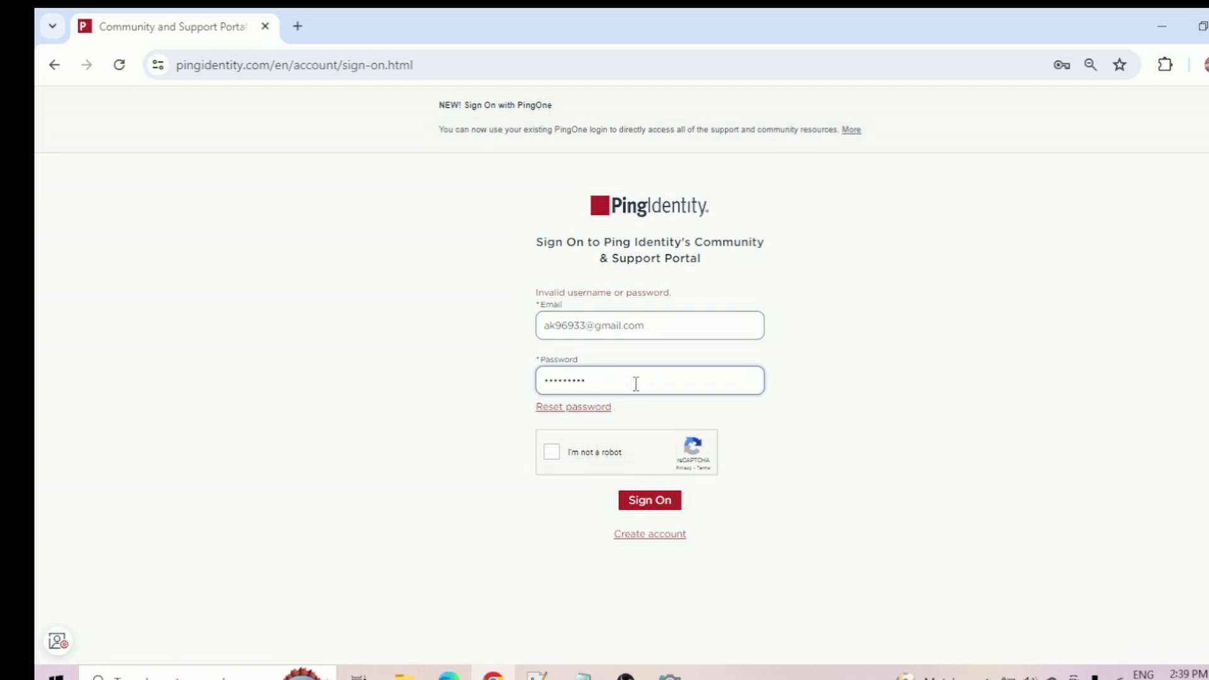
pyautogui.hotkey('ctrl', 'a')
pyautogui.press('BackSpace')
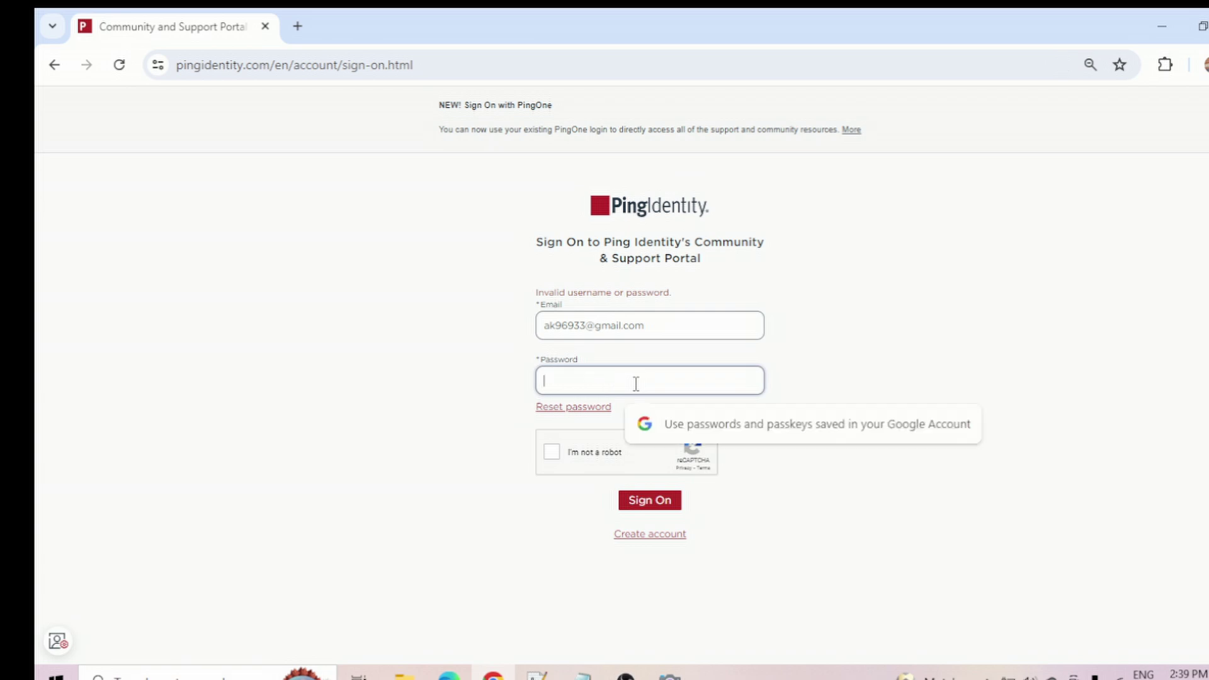
pyautogui.write('********')
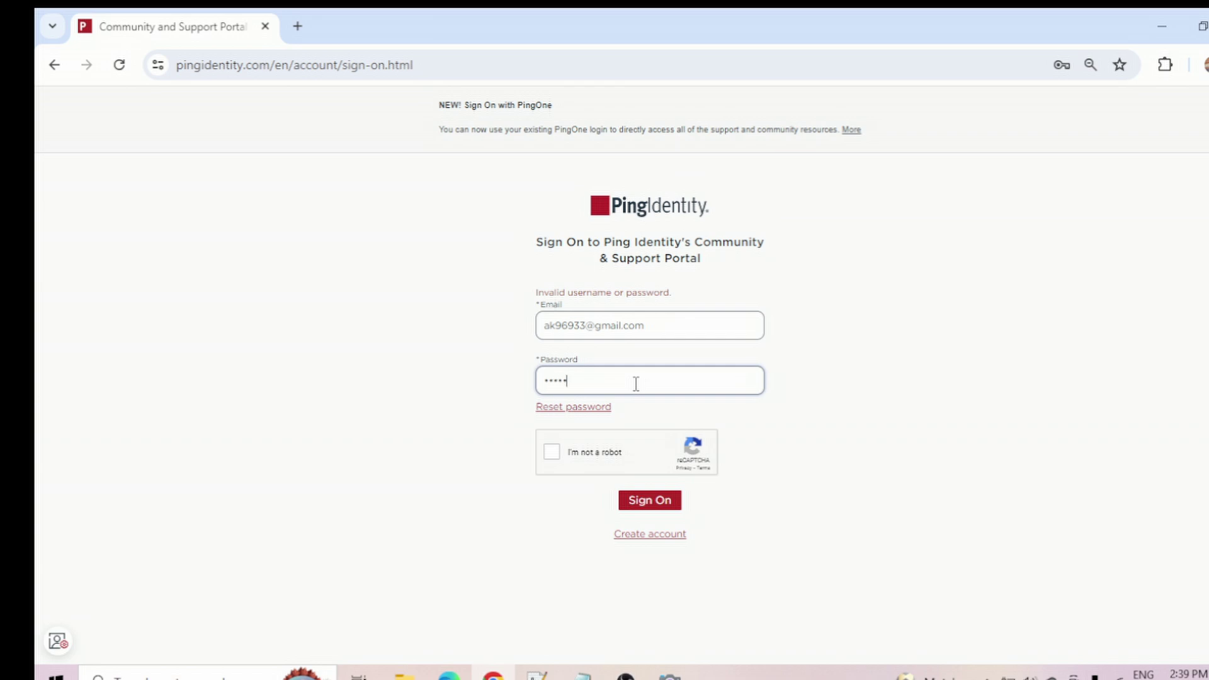
pyautogui.write('*********')
pyautogui.click(552, 452)
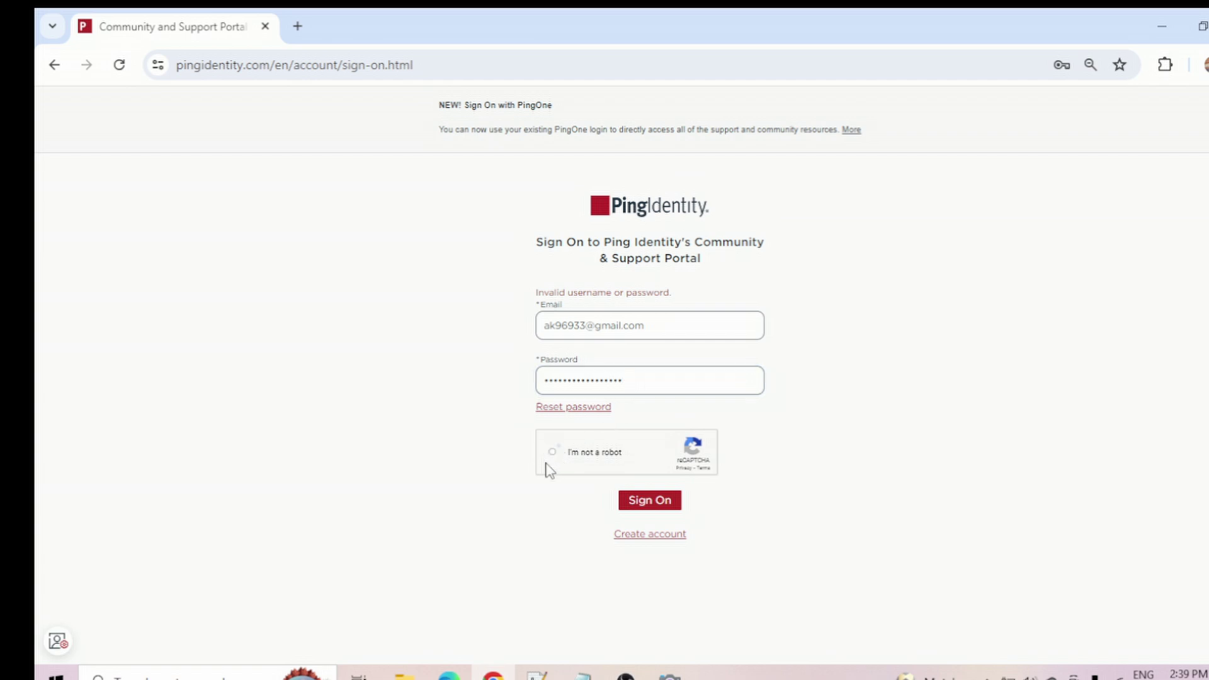
pyautogui.click(639, 501)
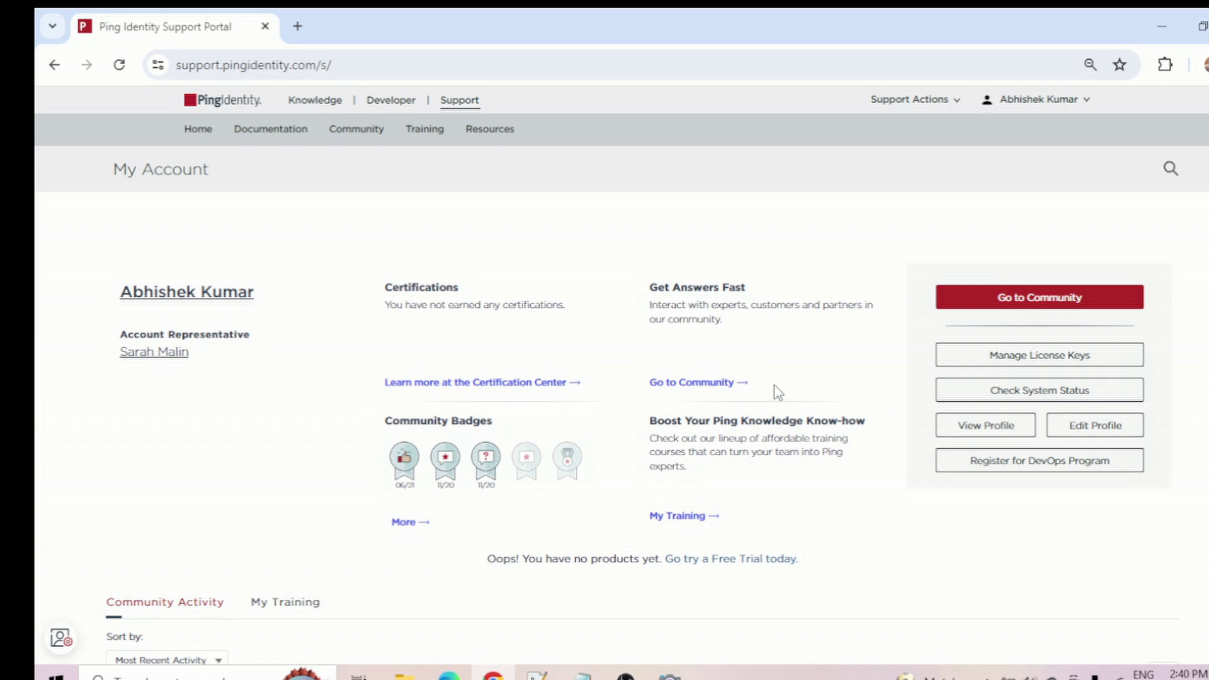
pyautogui.scroll(-3, 693, 422)
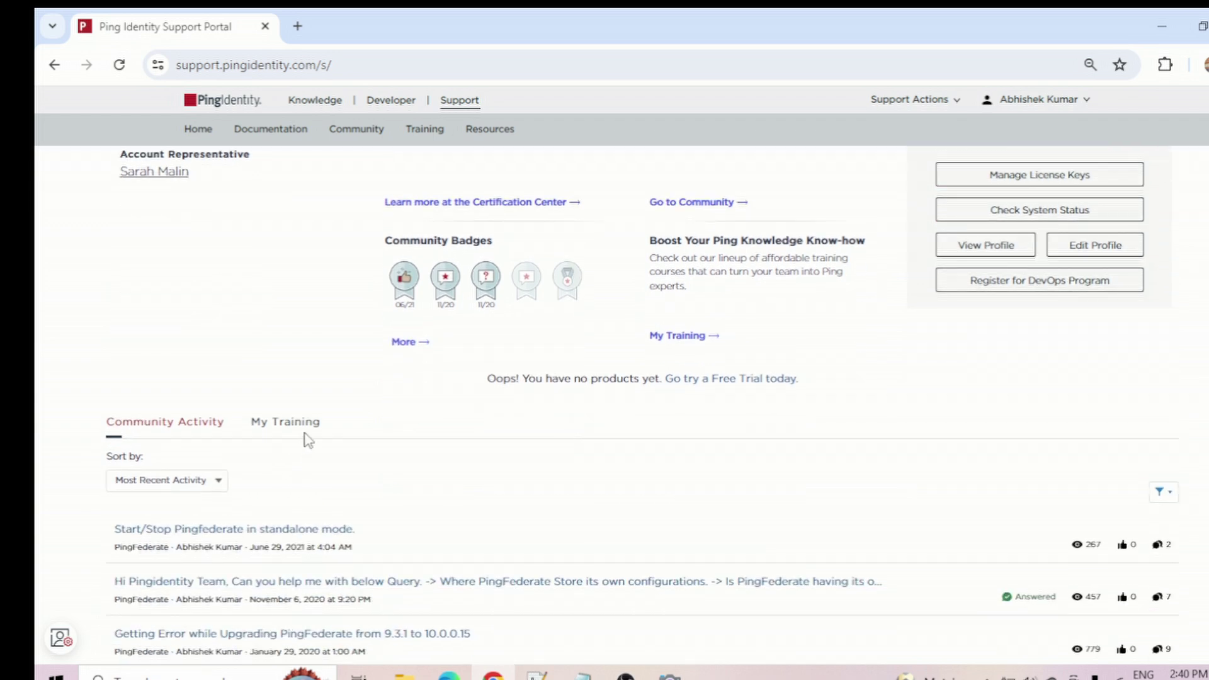
pyautogui.click(293, 433)
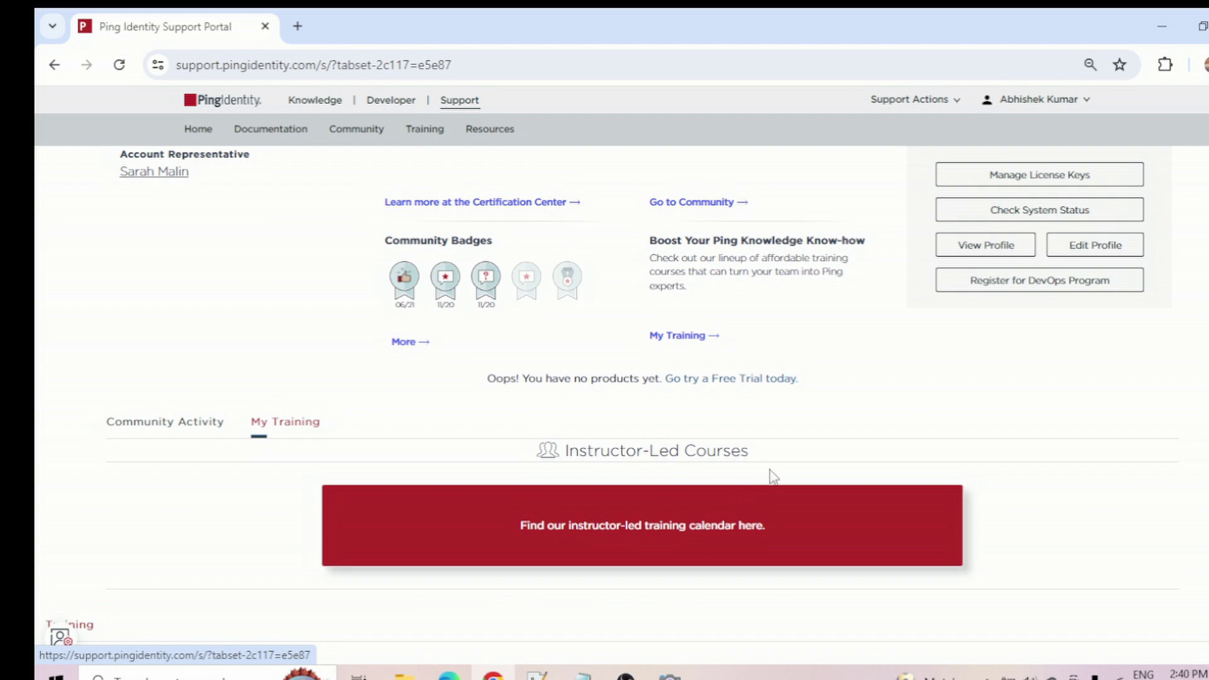
pyautogui.click(167, 433)
pyautogui.scroll(-6, 548, 452)
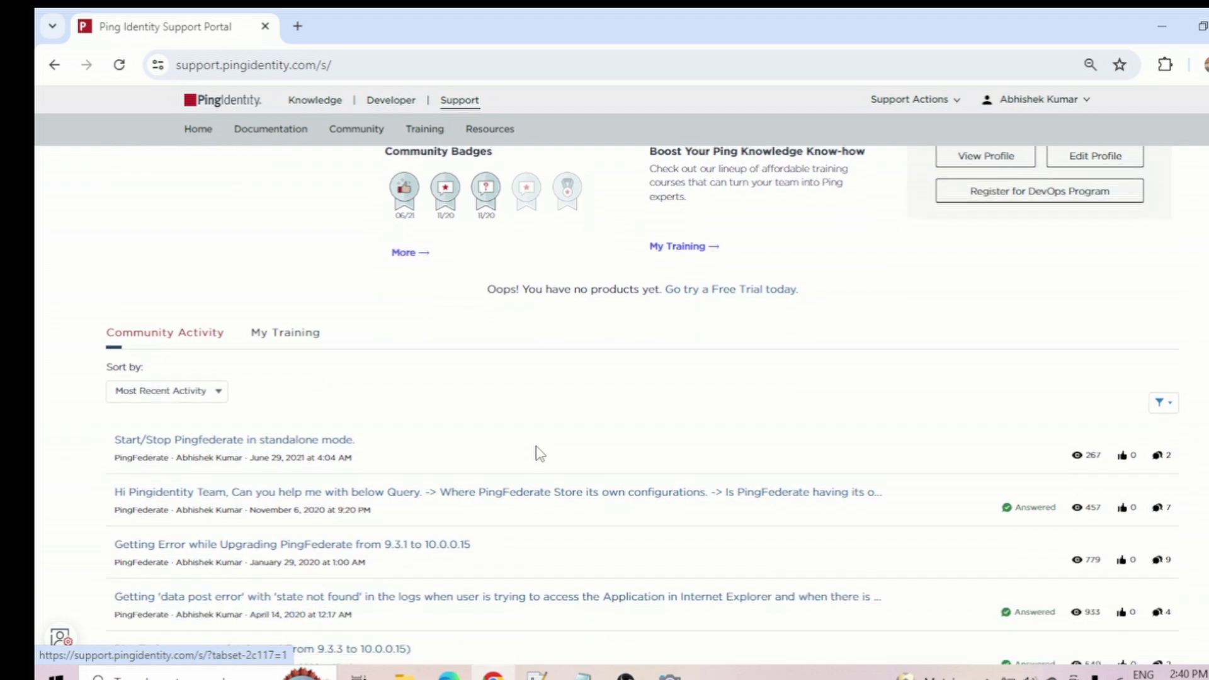
pyautogui.scroll(3, 259, 387)
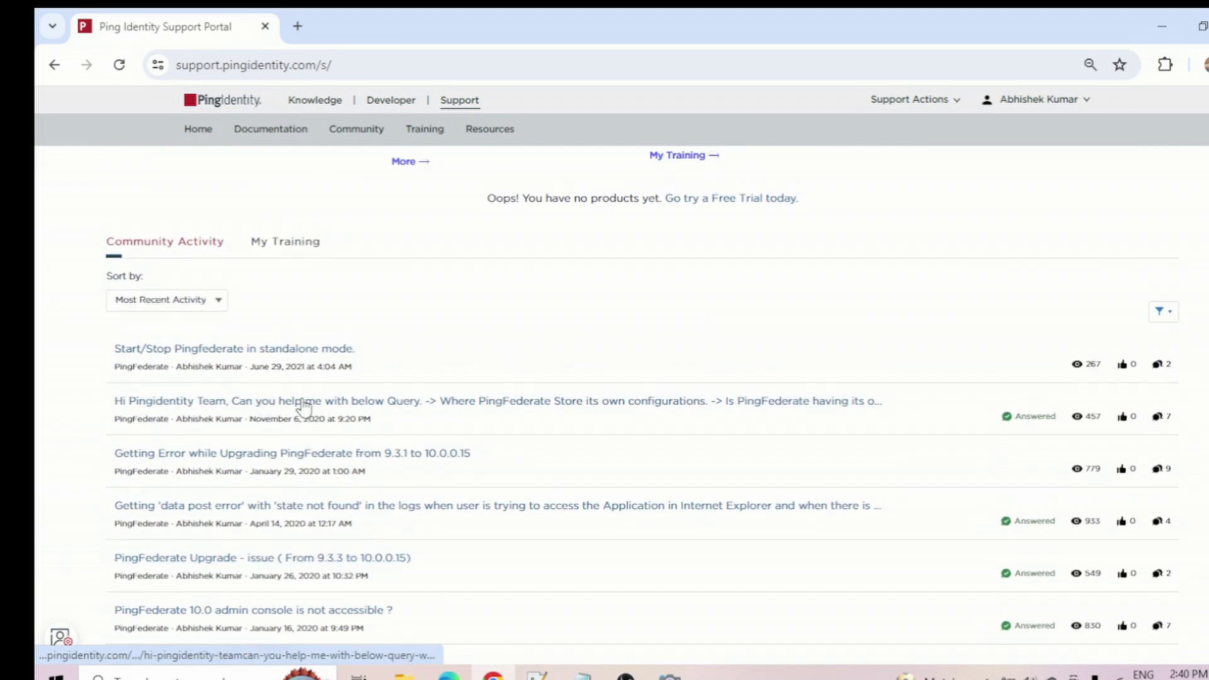
pyautogui.scroll(4, 283, 427)
pyautogui.scroll(-3, 332, 566)
pyautogui.scroll(4, 334, 542)
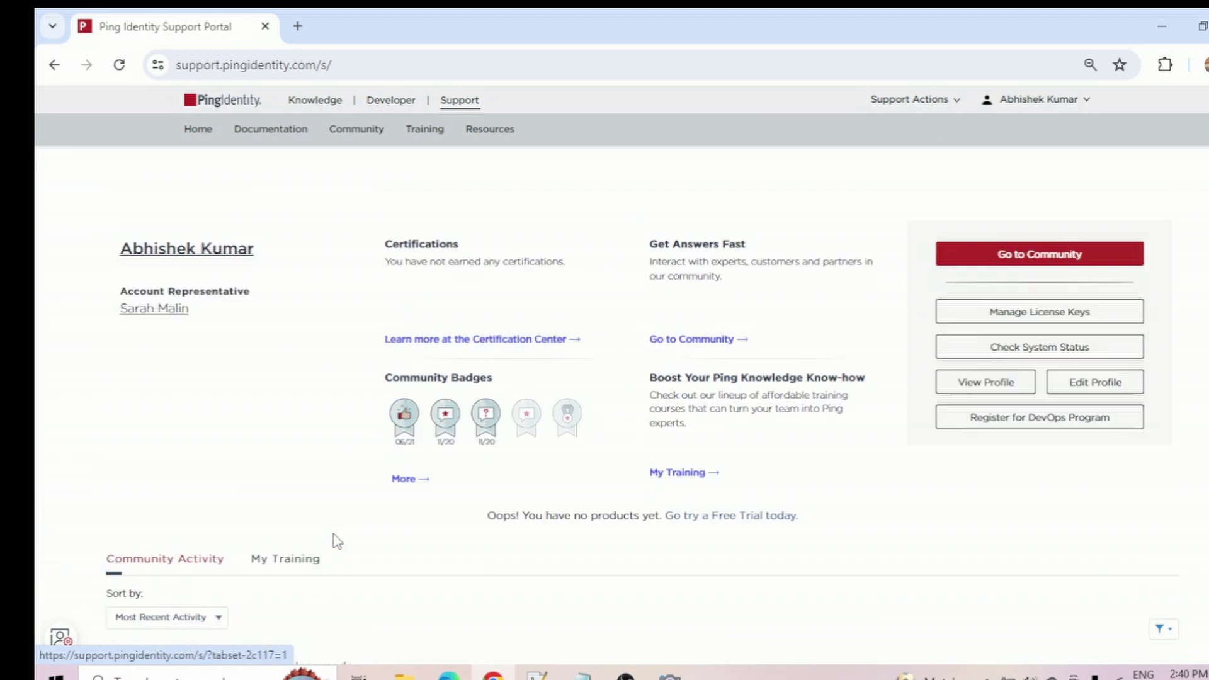
pyautogui.scroll(-1, 835, 509)
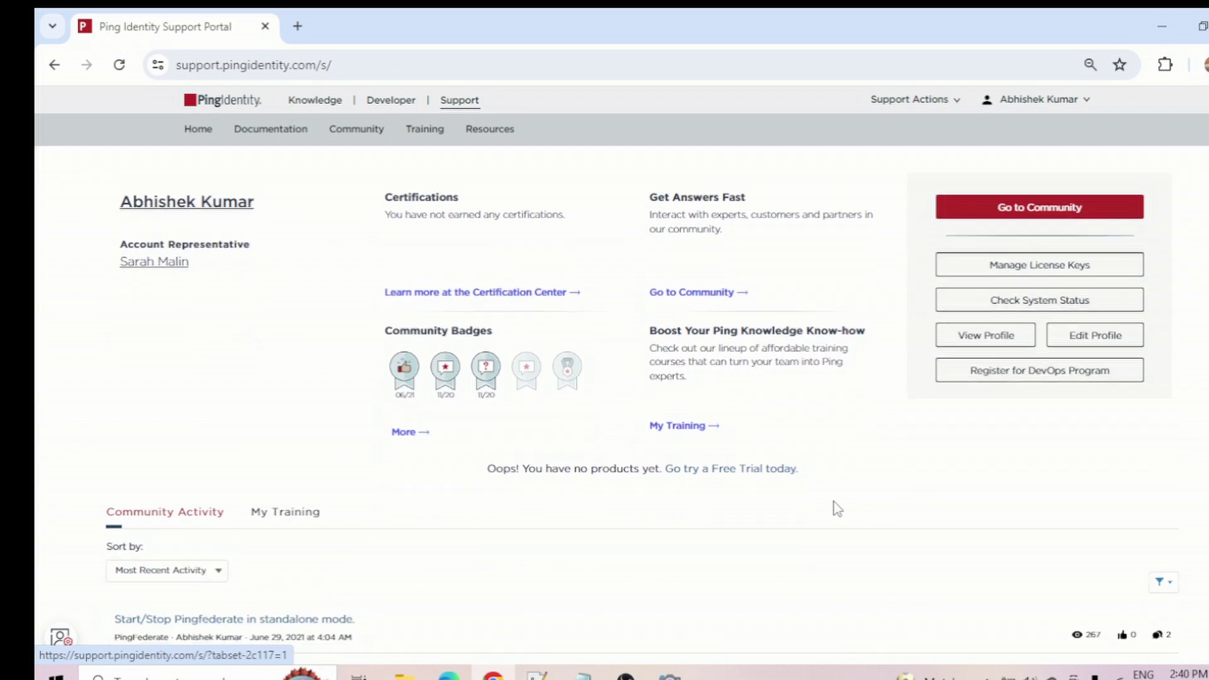
pyautogui.scroll(-2, 836, 509)
pyautogui.scroll(3, 834, 503)
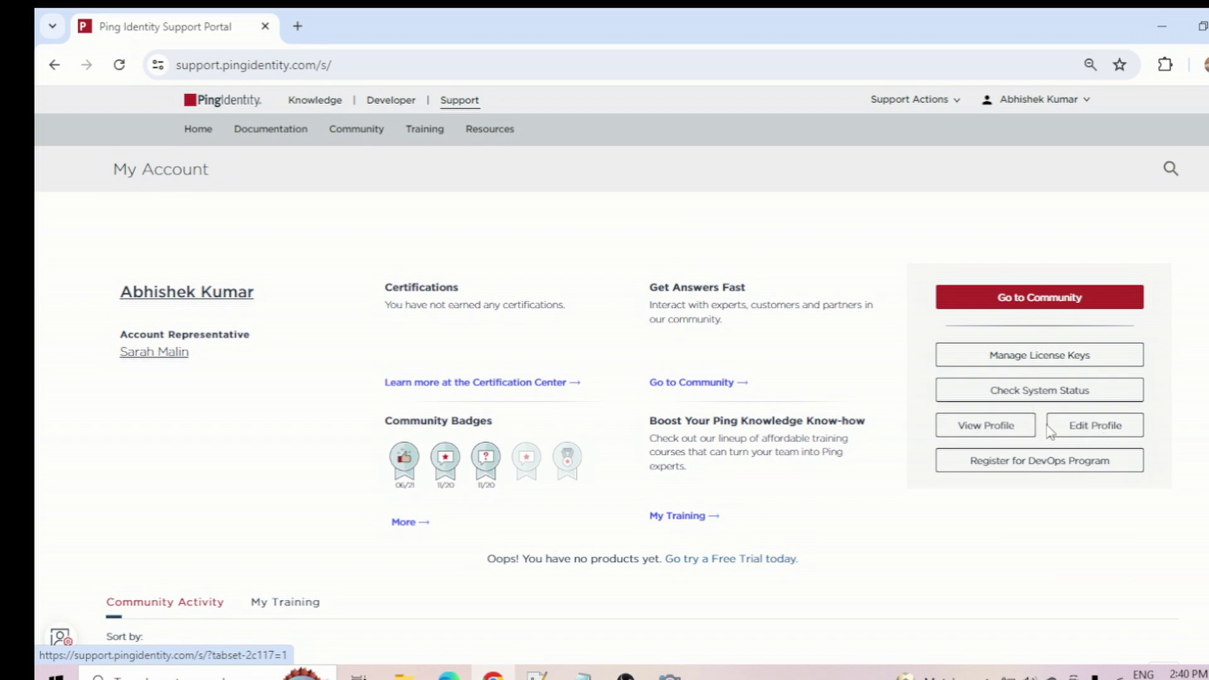
pyautogui.click(1032, 366)
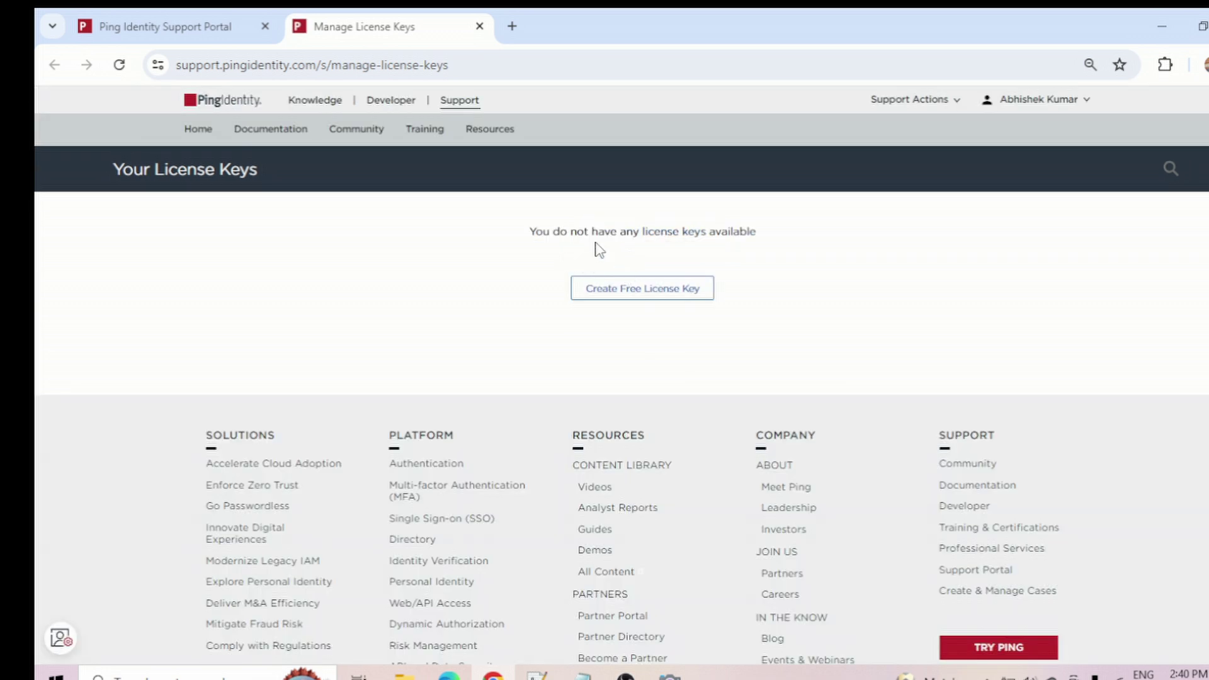
# - Start a free license key request to open the Request a License Key dialog
pyautogui.click(640, 294)
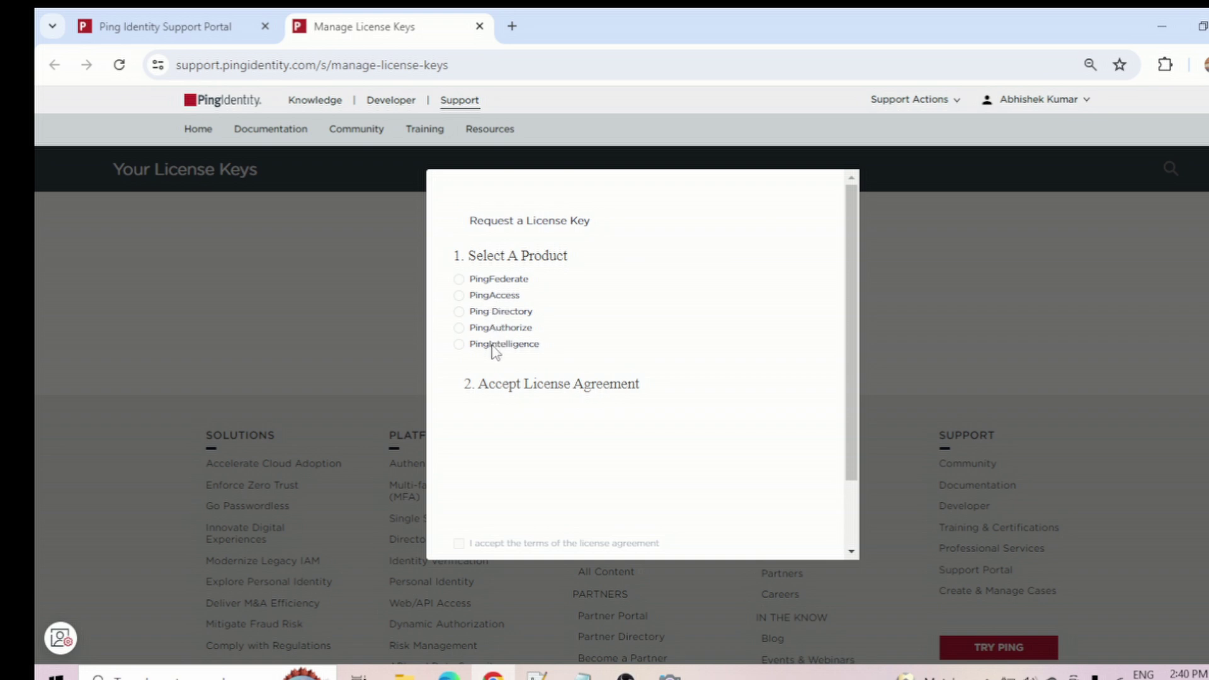
# - Request a PingFederate license, accepting the agreement terms, and submit the request
pyautogui.click(459, 279)
pyautogui.moveTo(848, 354); pyautogui.dragTo(844, 380)
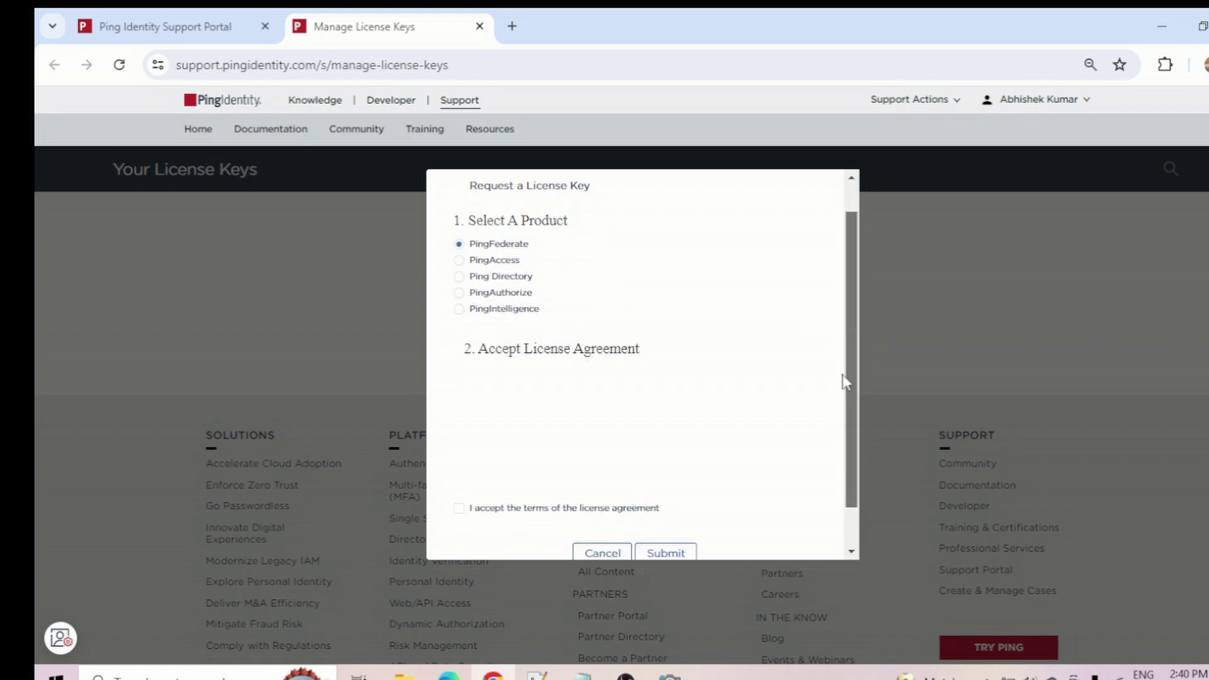
pyautogui.scroll(-10, 575, 397)
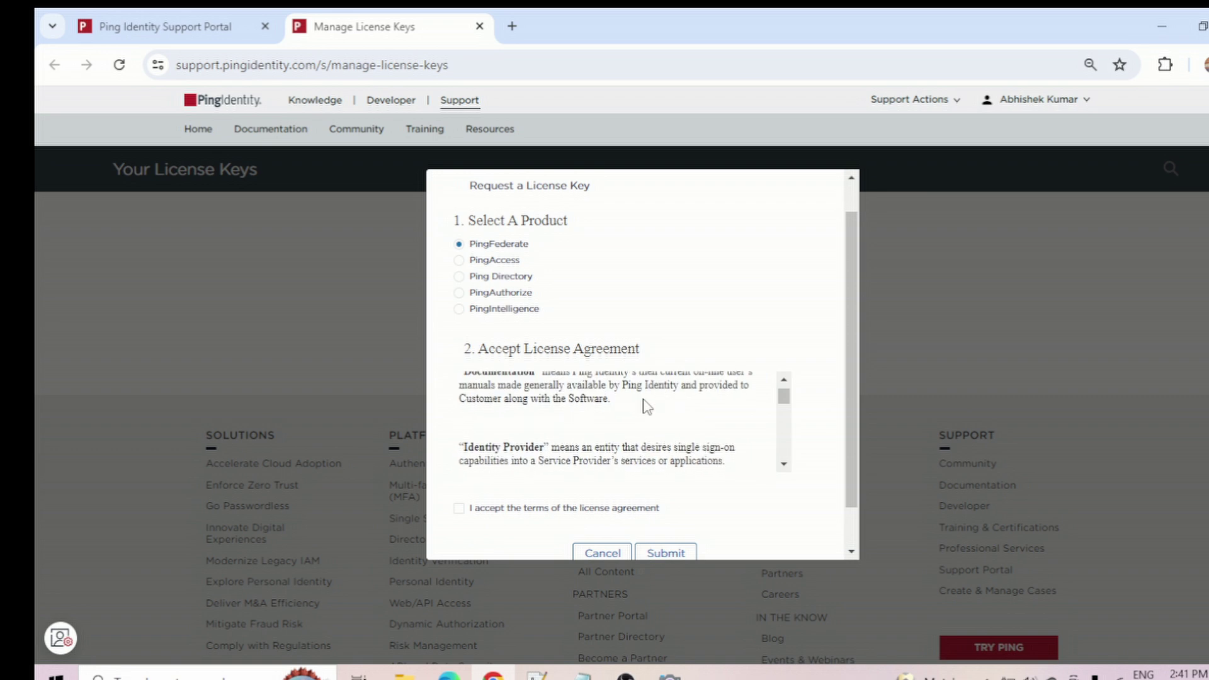
pyautogui.scroll(-1, 685, 410)
pyautogui.moveTo(858, 410); pyautogui.dragTo(820, 466)
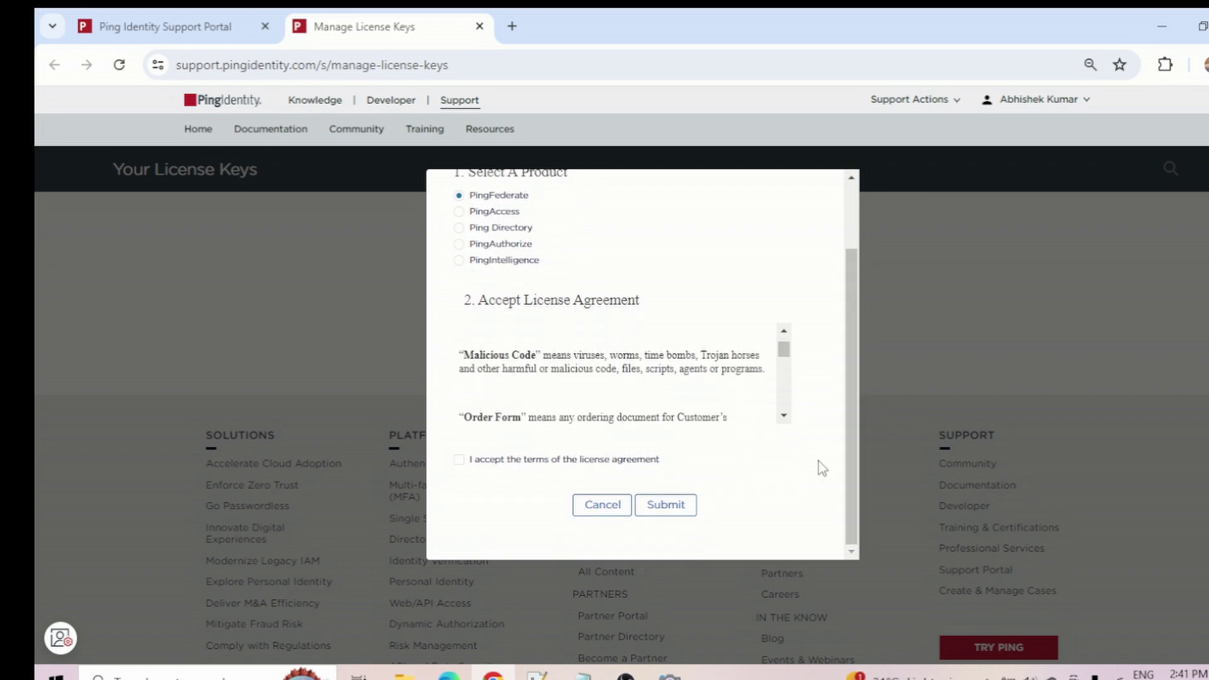
pyautogui.click(459, 460)
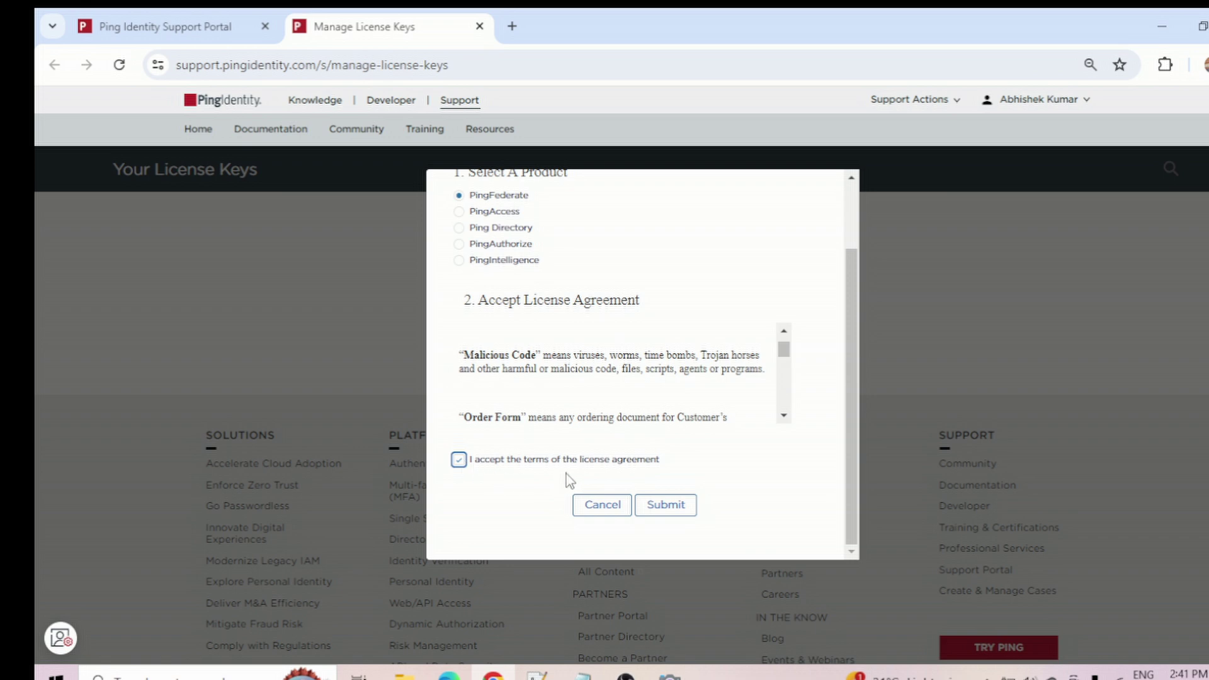
pyautogui.click(667, 506)
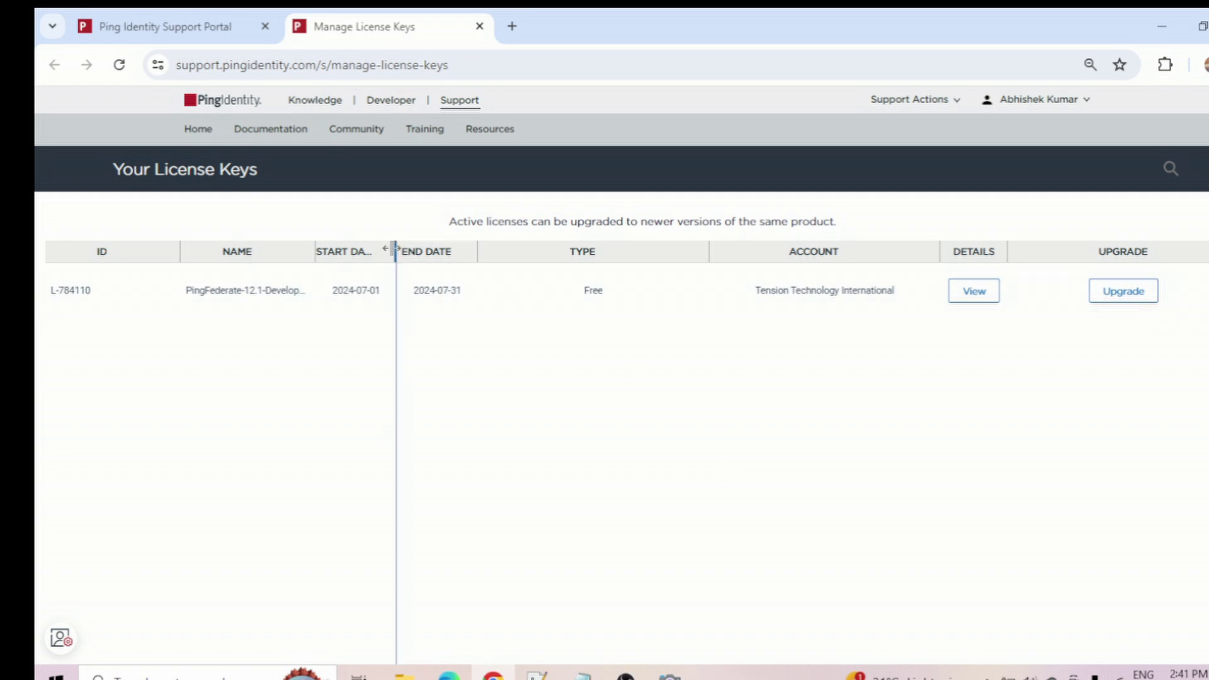
# - Widen the START DATE, END DATE and NAME columns to show PingFederate-12.1-Development in full
pyautogui.moveTo(396, 249); pyautogui.dragTo(422, 250)
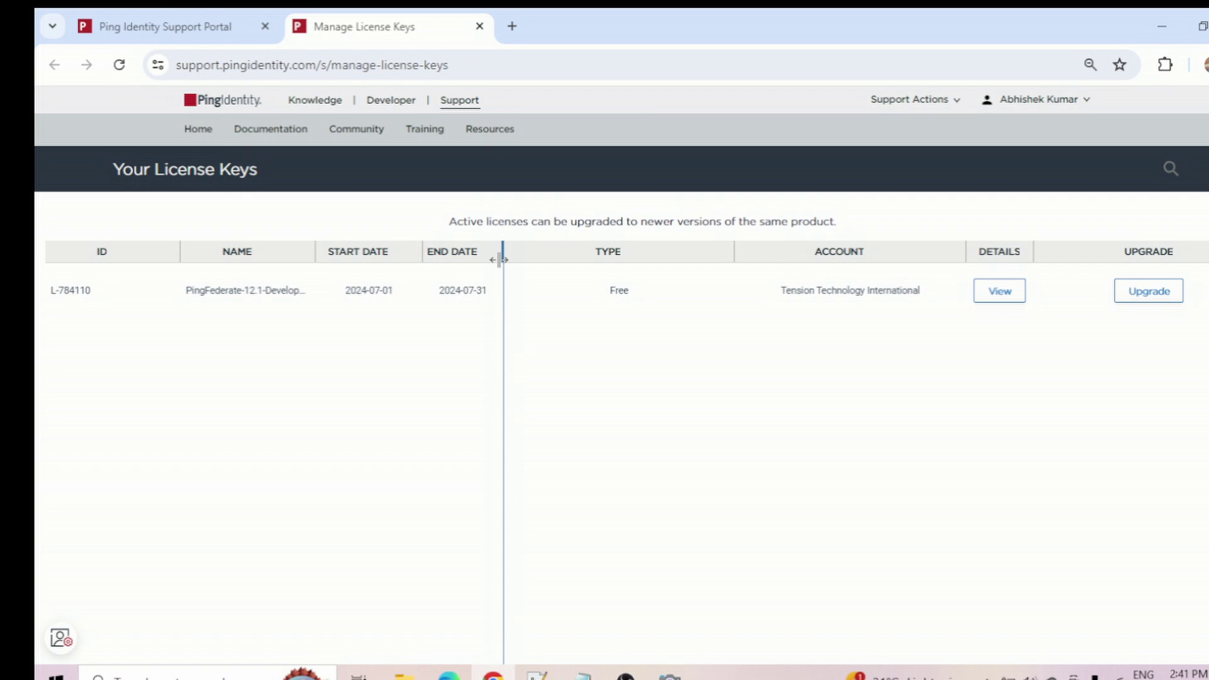
pyautogui.moveTo(500, 258); pyautogui.dragTo(523, 257)
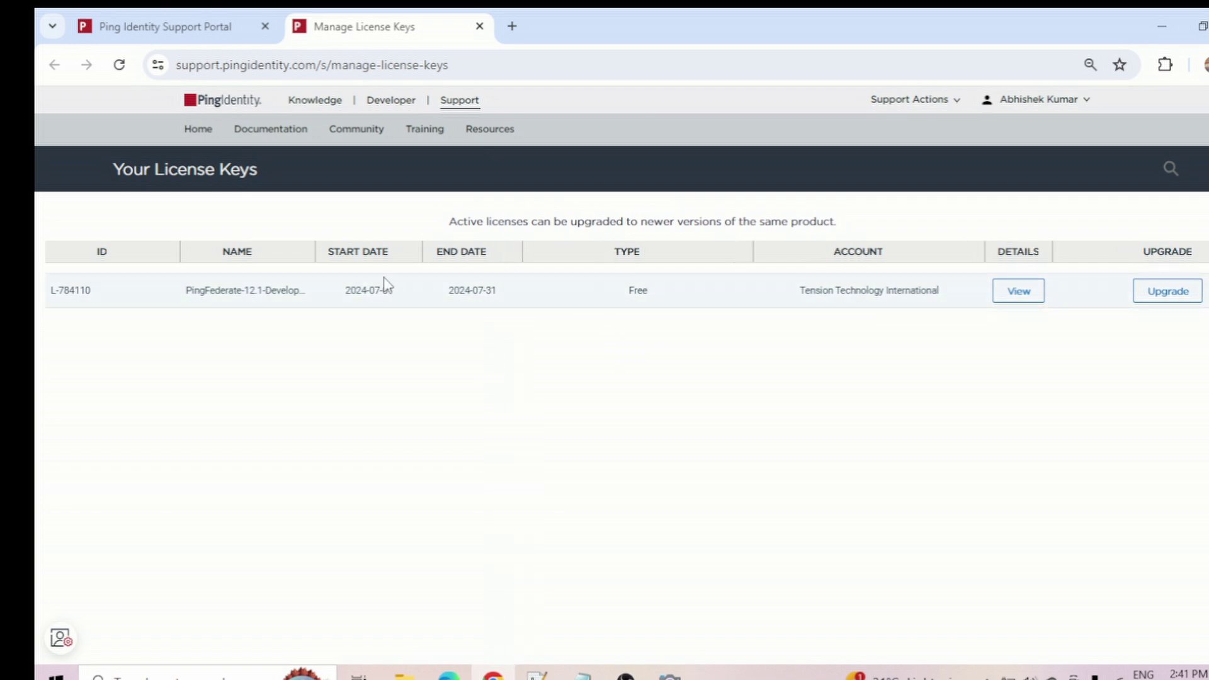
pyautogui.moveTo(316, 252); pyautogui.dragTo(351, 260)
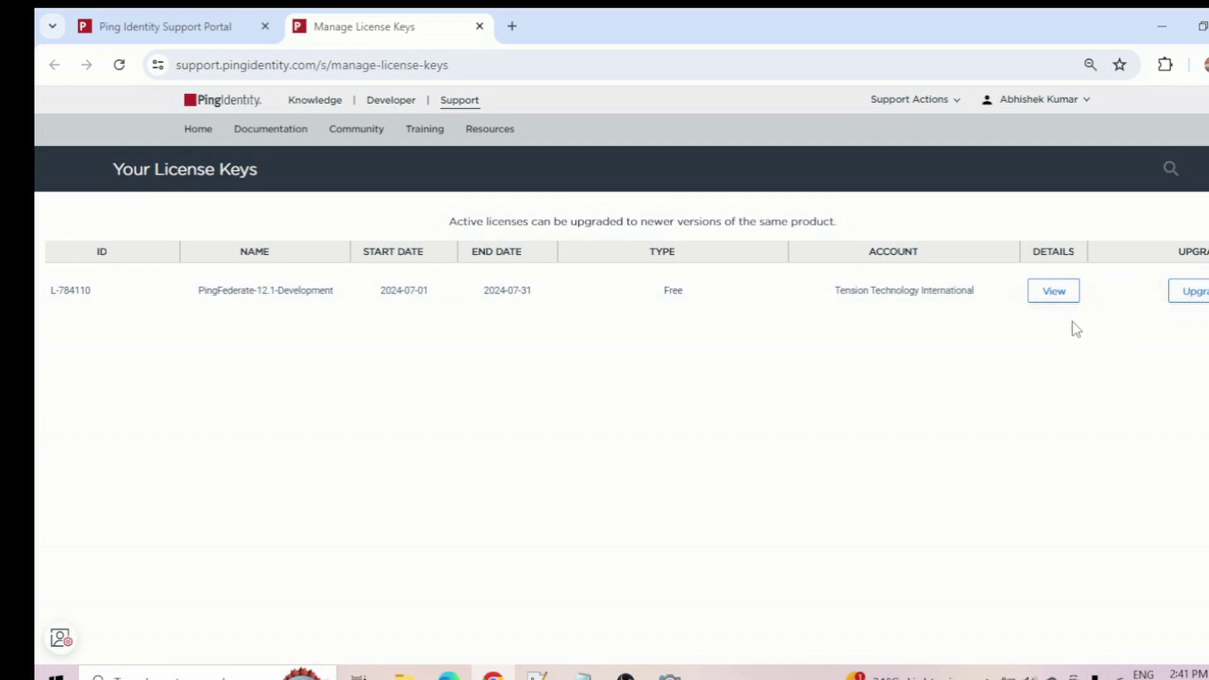
pyautogui.click(1052, 295)
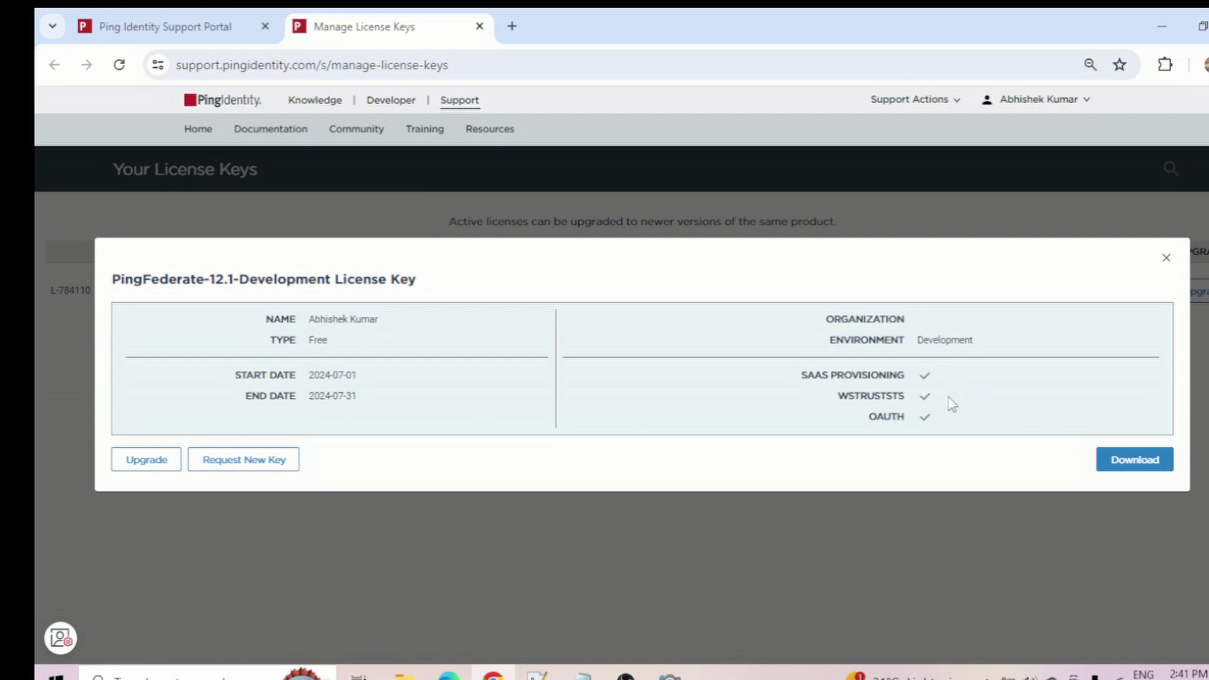
pyautogui.scroll(-1, 887, 390)
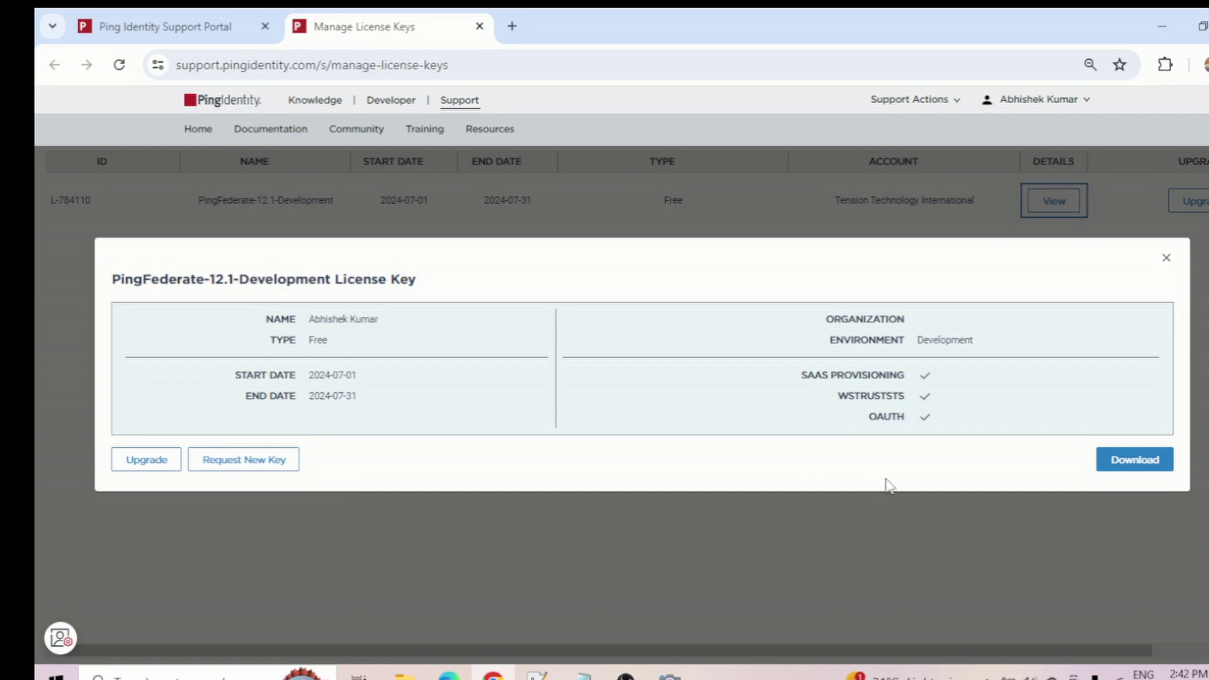
pyautogui.click(1166, 258)
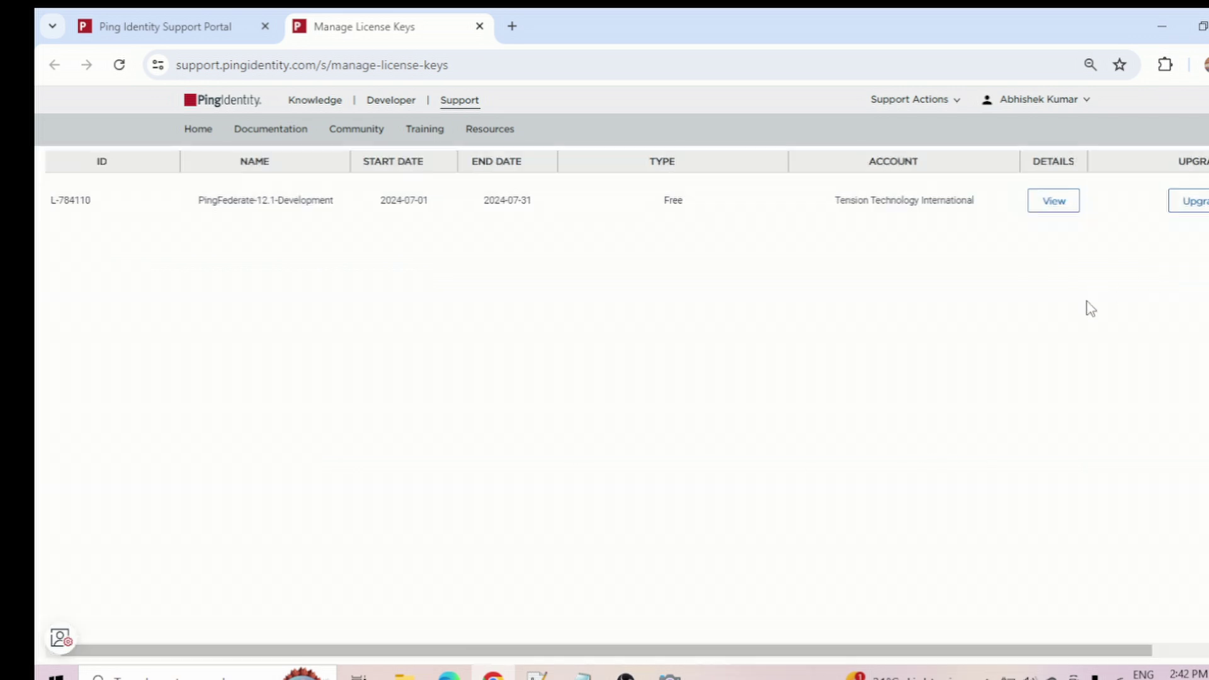
pyautogui.scroll(1, 1007, 334)
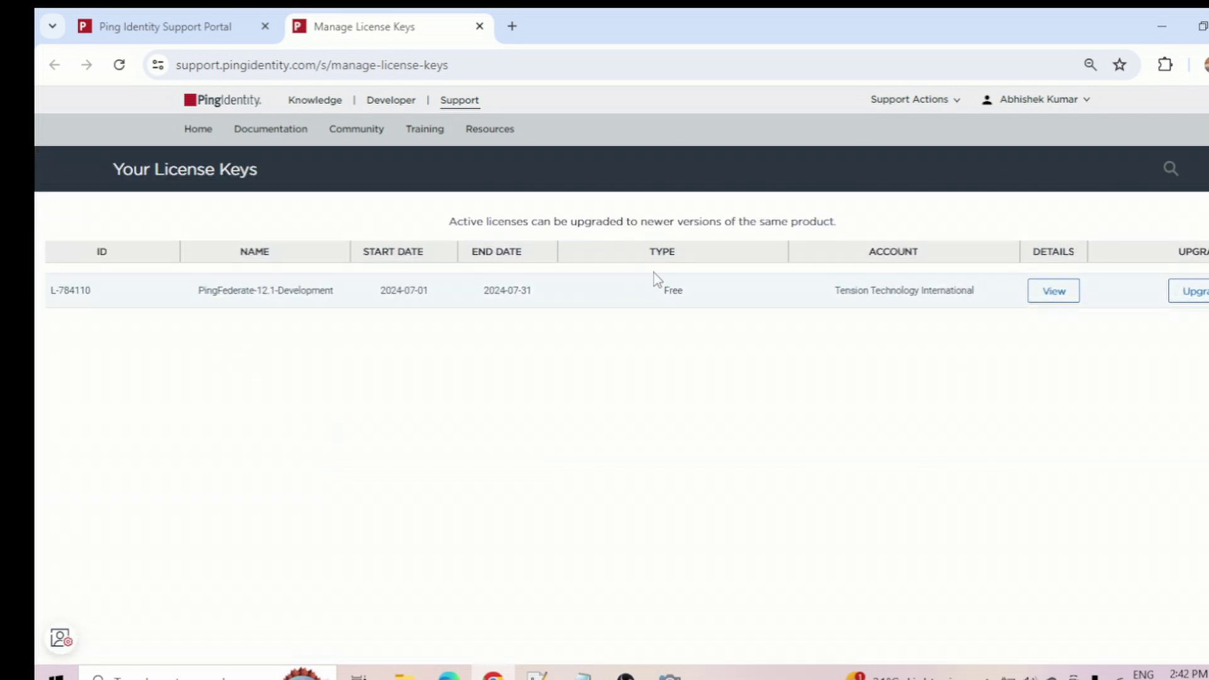